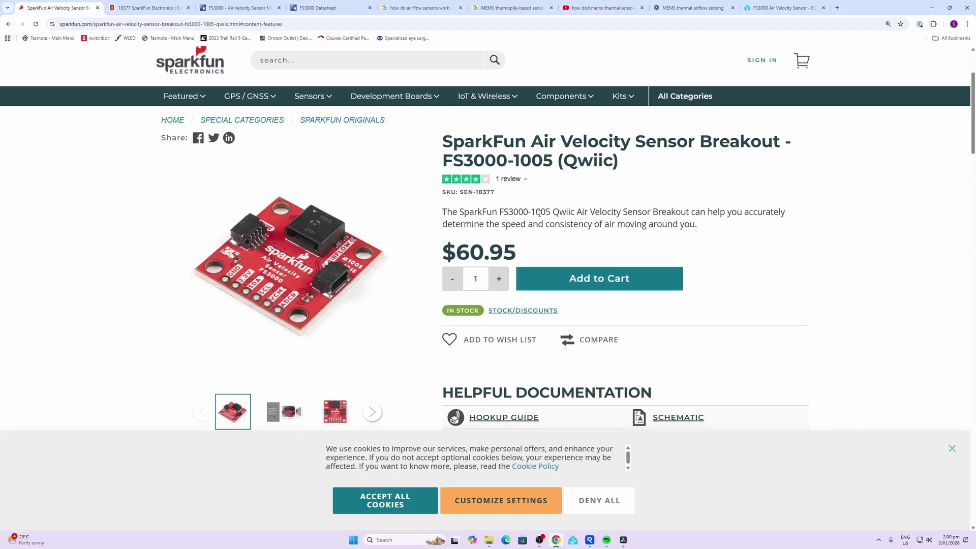
- Scroll to the FS3000-1005 Features & Specs list, showing the 0–7.23 m/s airflow range
{"action": "scroll", "coordinate": [296, 163], "scroll_direction": "down", "scroll_amount": 10}
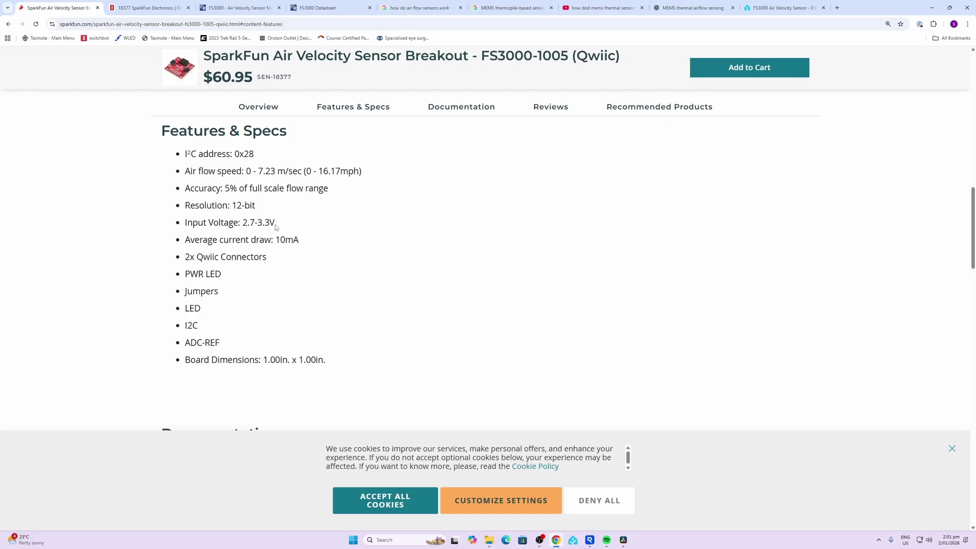
- Switch to the next browser tab with the FS3000 product options
{"action": "key", "text": "ctrl+Tab"}
{"action": "key", "text": "ctrl+Tab"}
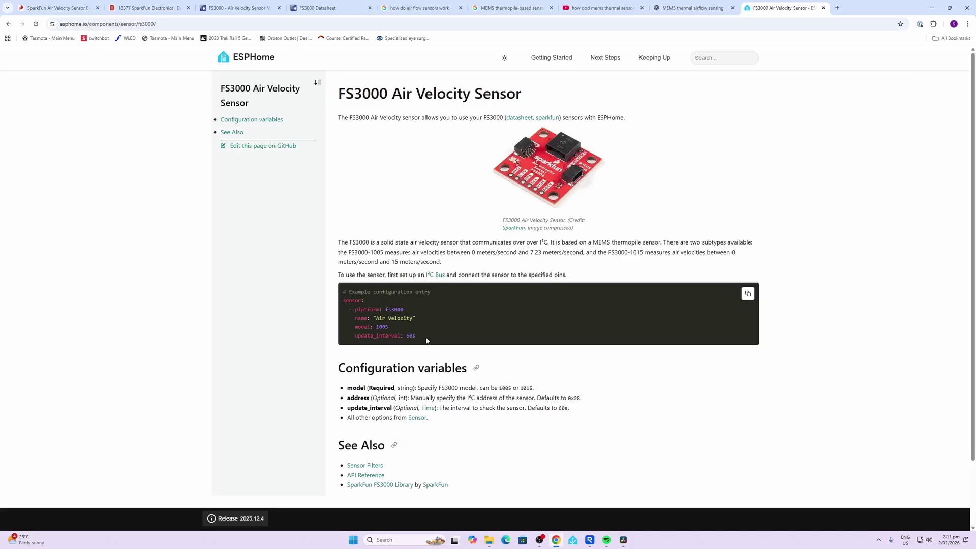
- Copy the example fs3000 sensor YAML from ESPHome's FS3000 Air Velocity Sensor page
{"action": "left_click_drag", "start_coordinate": [427, 340], "coordinate": [341, 305]}
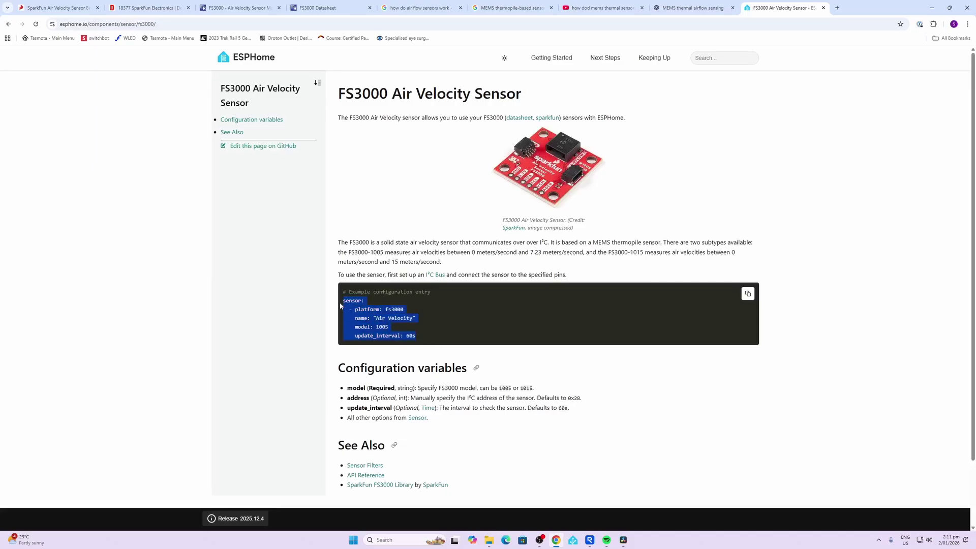
{"action": "right_click", "coordinate": [384, 312]}
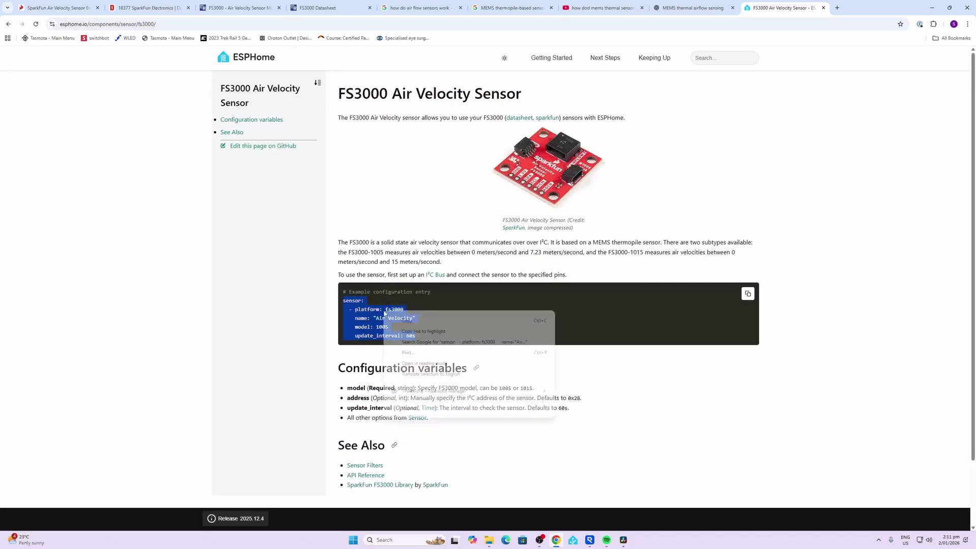
{"action": "left_click", "coordinate": [402, 321]}
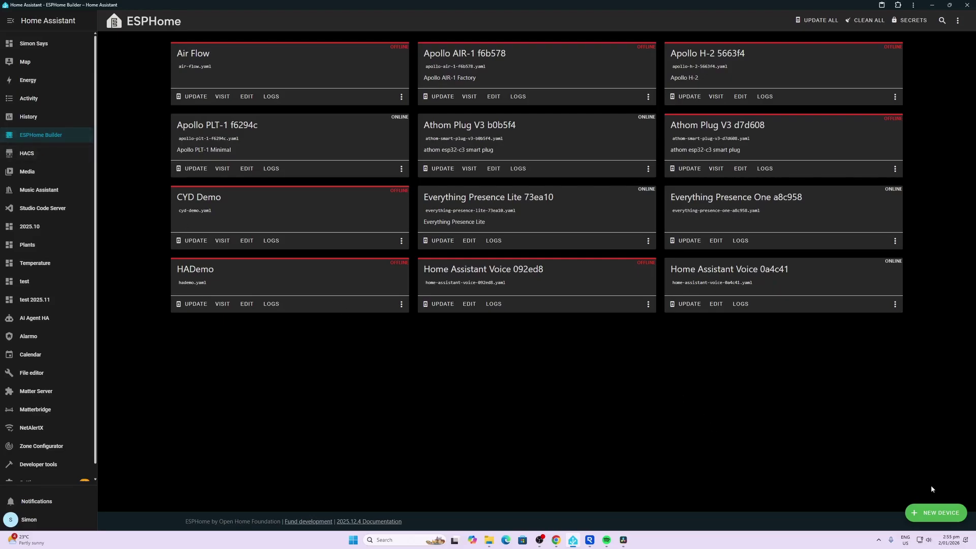
- Create an ESP32 device configuration named air-velocity, skipping installation onto hardware
{"action": "left_click", "coordinate": [935, 515]}
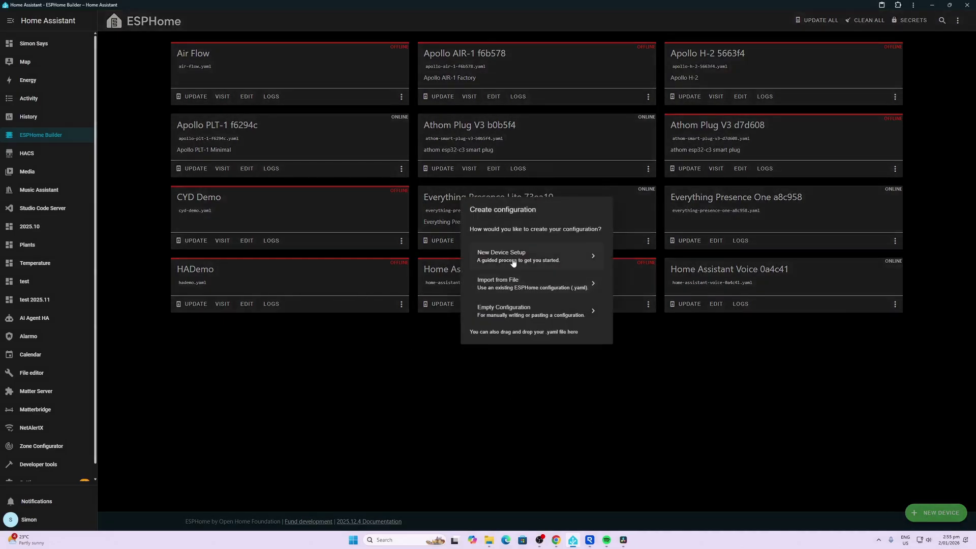
{"action": "left_click", "coordinate": [514, 259]}
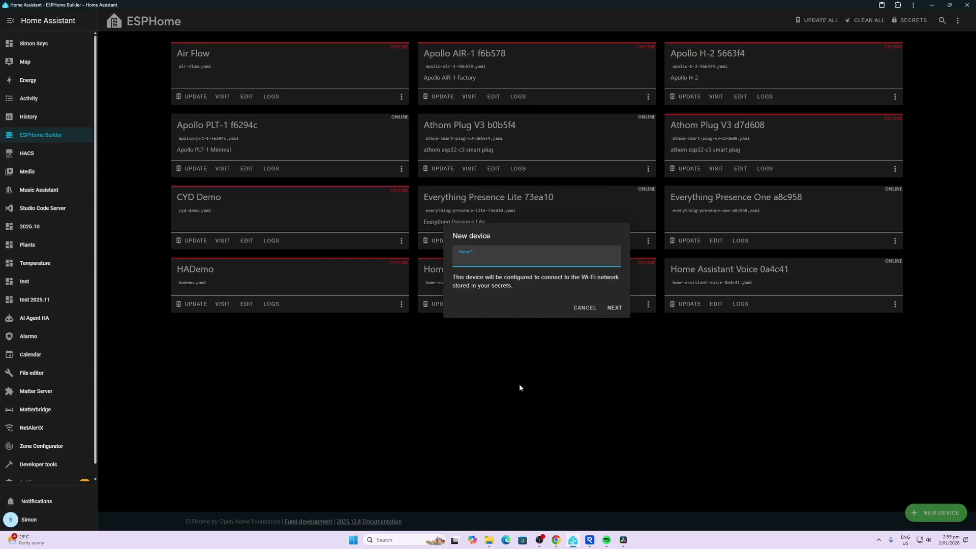
{"action": "type", "text": "test"}
{"action": "left_click", "coordinate": [614, 308]}
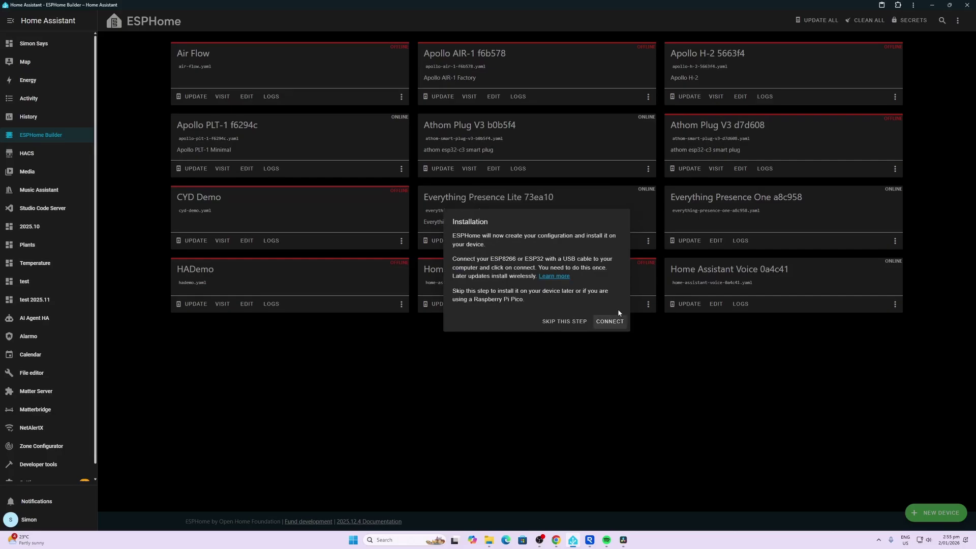
{"action": "left_click", "coordinate": [566, 322]}
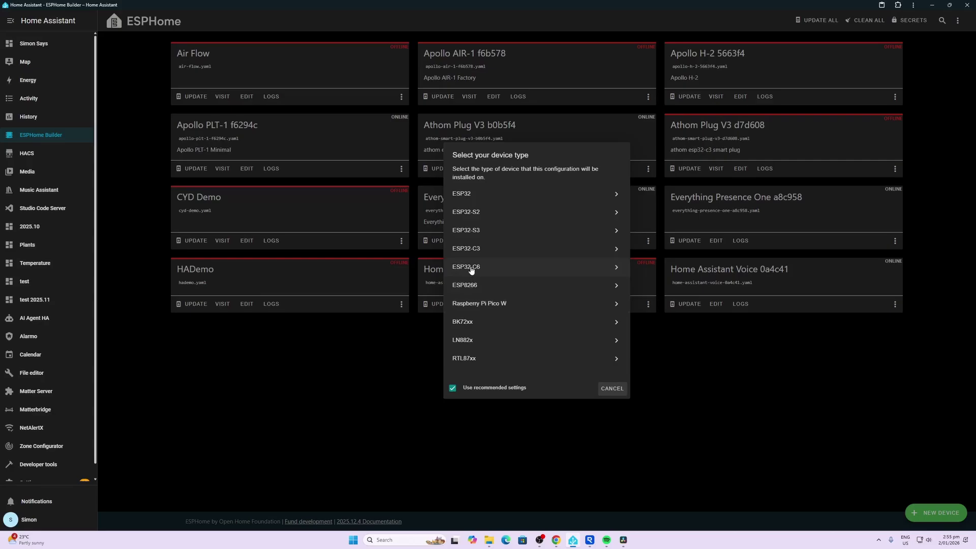
{"action": "left_click", "coordinate": [494, 195]}
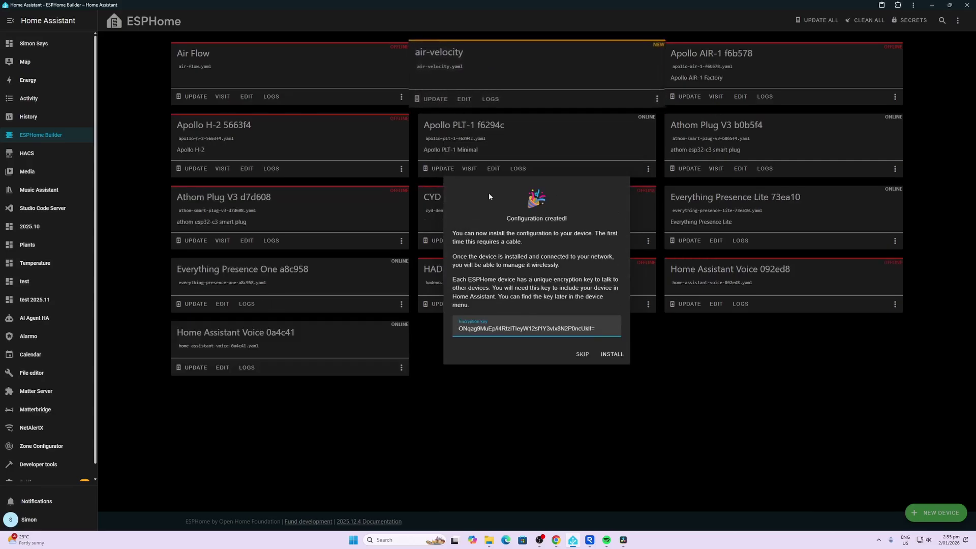
{"action": "left_click", "coordinate": [582, 354]}
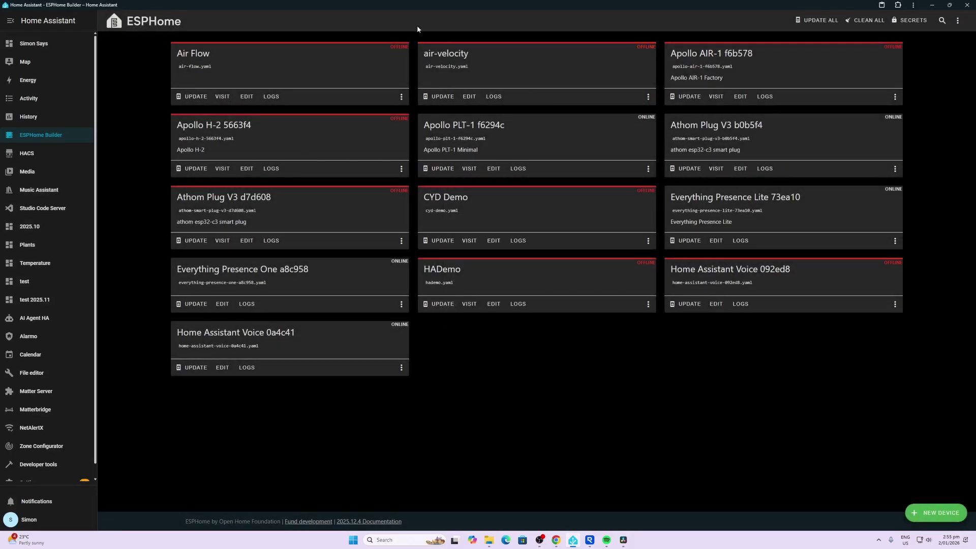
- Open air-velocity.yaml in the editor and read the documentation tips for its esp32dev keys
{"action": "left_click", "coordinate": [468, 97]}
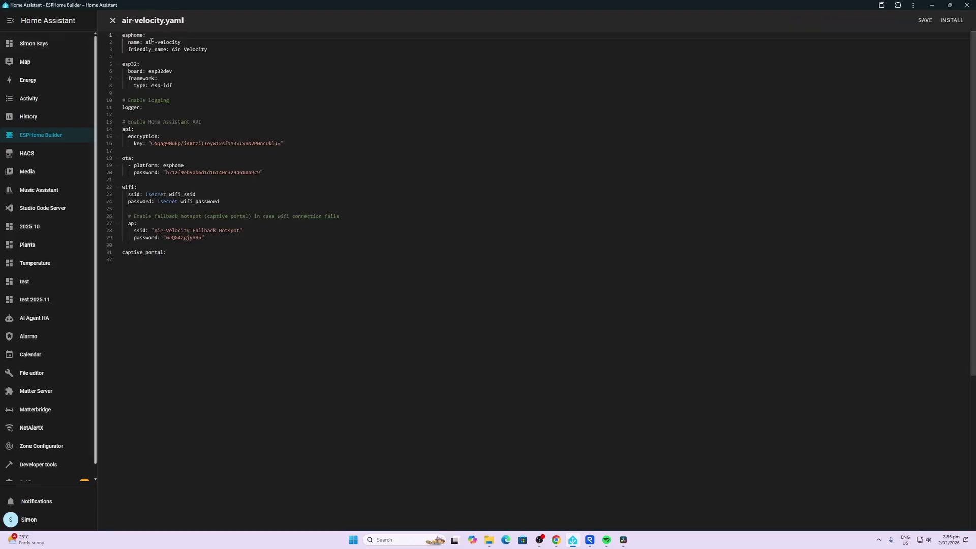
{"action": "mouse_move", "coordinate": [208, 40]}
{"action": "mouse_move", "coordinate": [141, 72]}
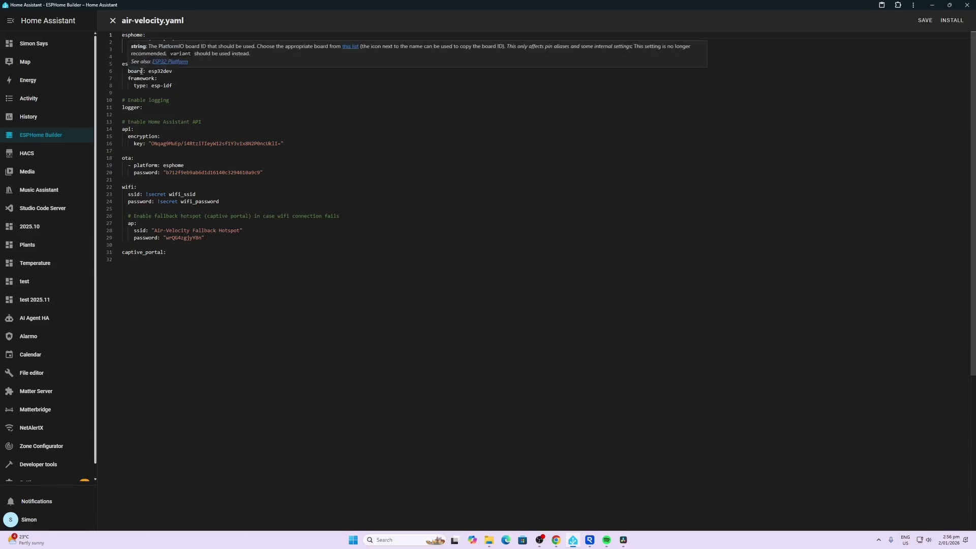
{"action": "mouse_move", "coordinate": [150, 139]}
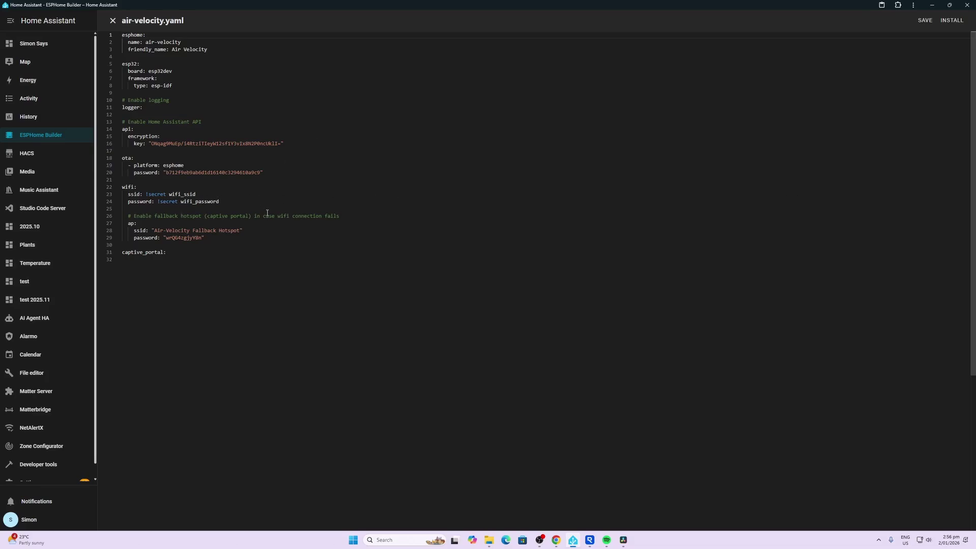
{"action": "mouse_move", "coordinate": [162, 195]}
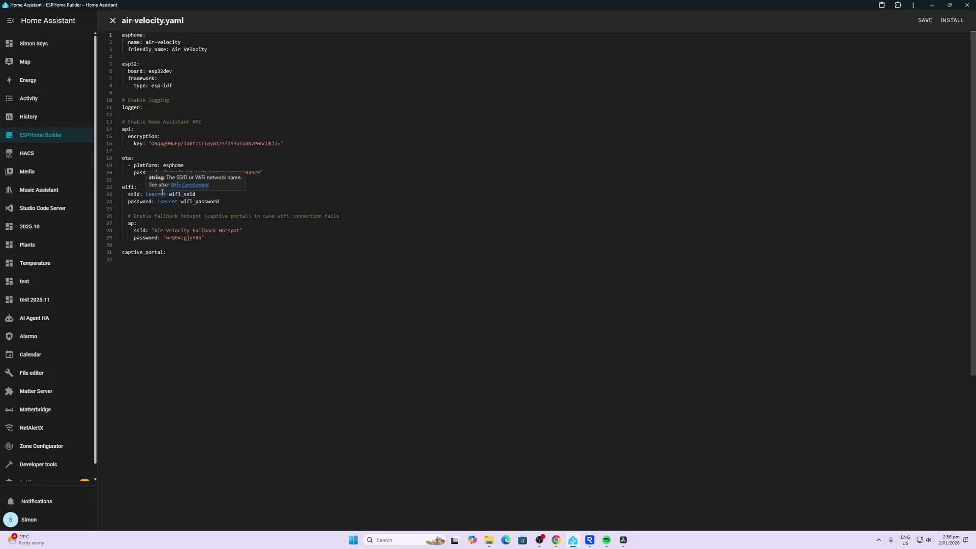
{"action": "mouse_move", "coordinate": [130, 188]}
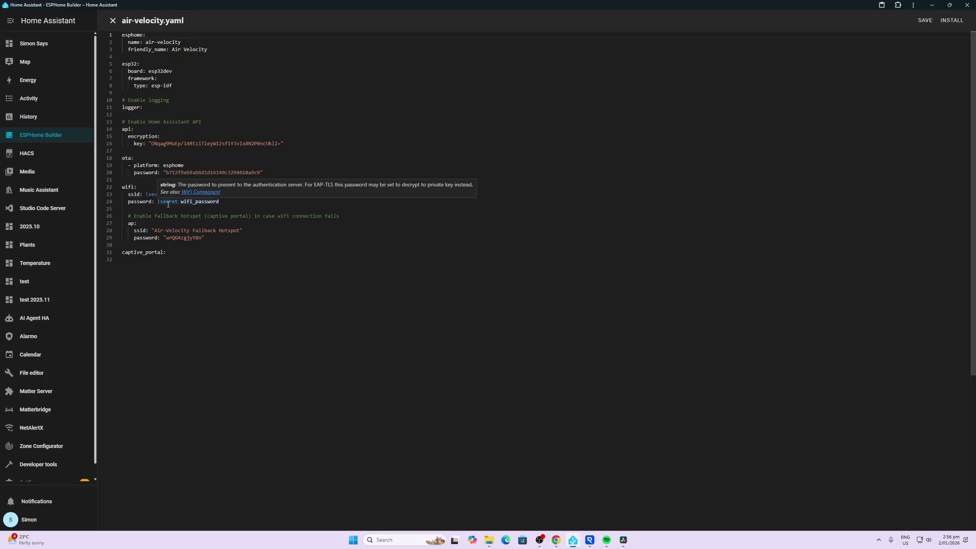
{"action": "mouse_move", "coordinate": [174, 234]}
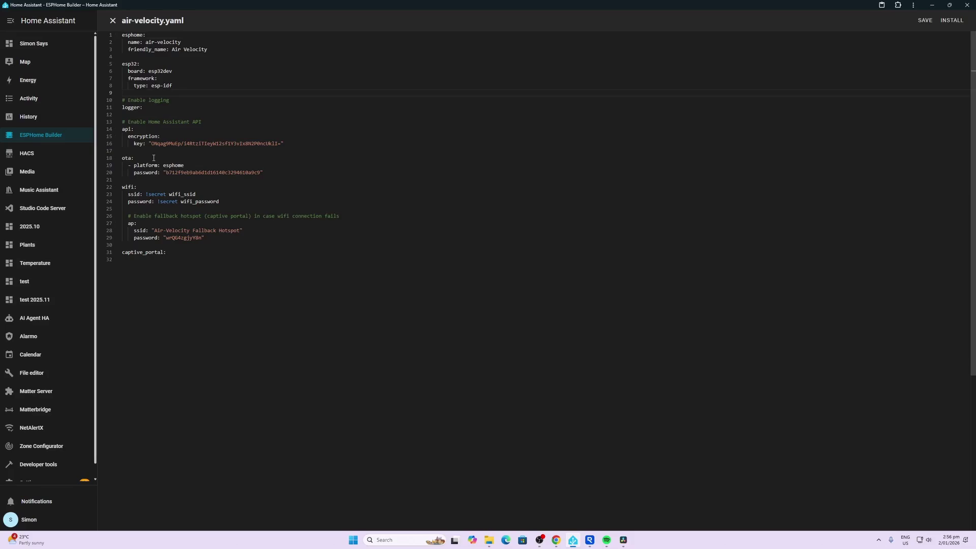
- Insert a blank line after the esp32 framework block at line 9
{"action": "key", "text": "Return"}
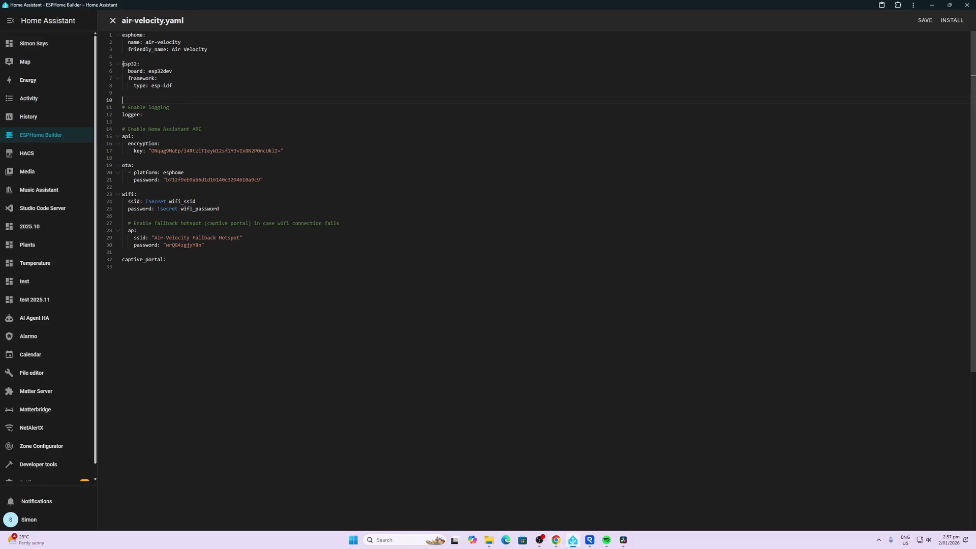
- Paste the copied fs3000 sensor block at line 10 and dismiss the i2c warning
{"action": "right_click", "coordinate": [123, 100]}
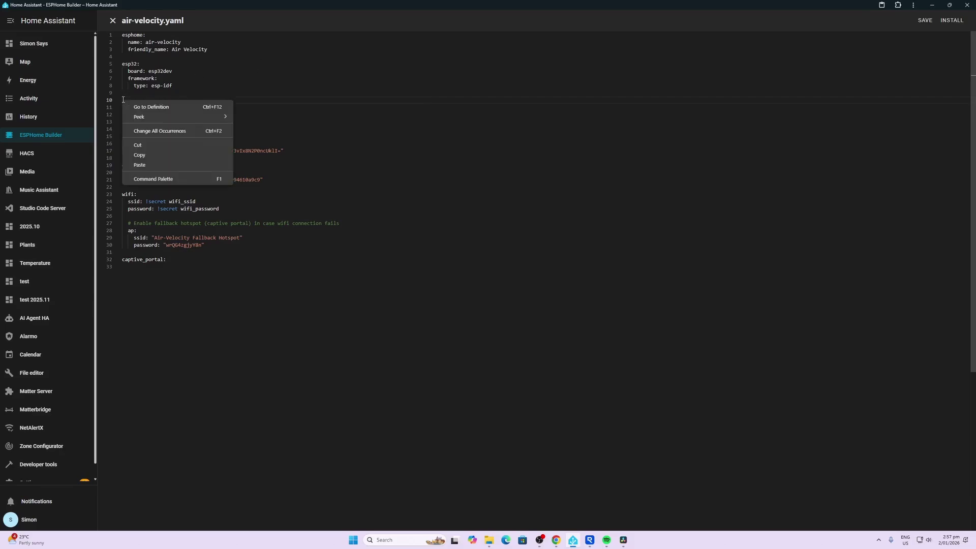
{"action": "left_click", "coordinate": [139, 166]}
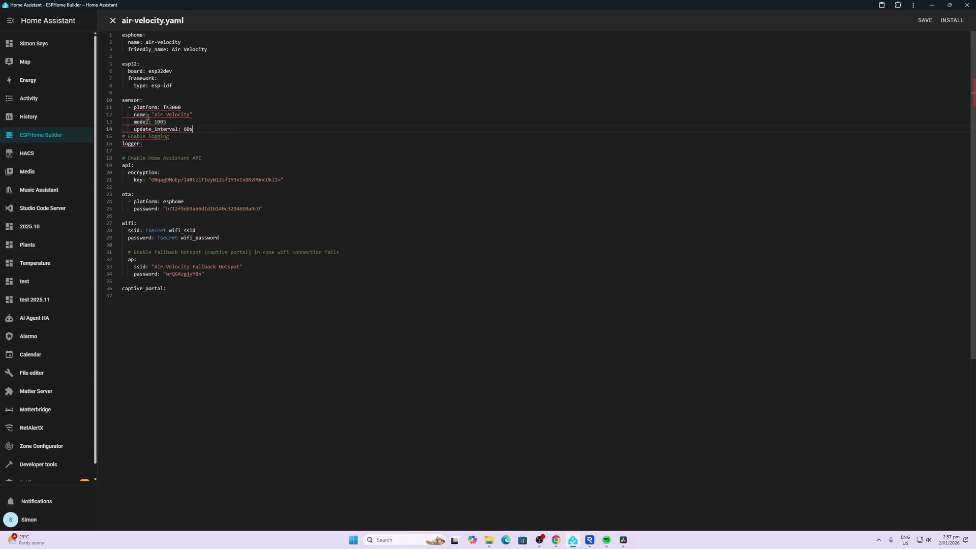
{"action": "mouse_move", "coordinate": [149, 118]}
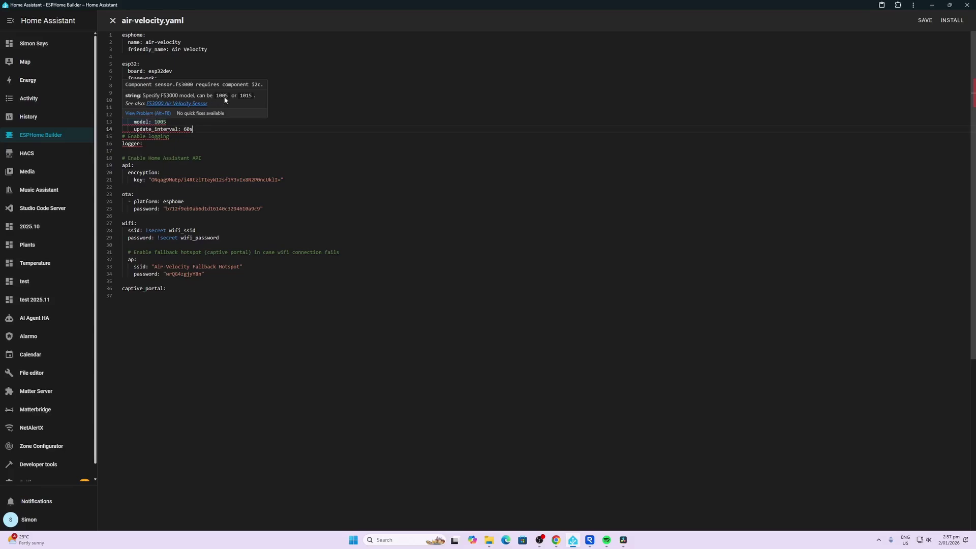
{"action": "left_click", "coordinate": [239, 148]}
- Change the fs3000 sensor model from 1005 to 1015
{"action": "double_click", "coordinate": [163, 121]}
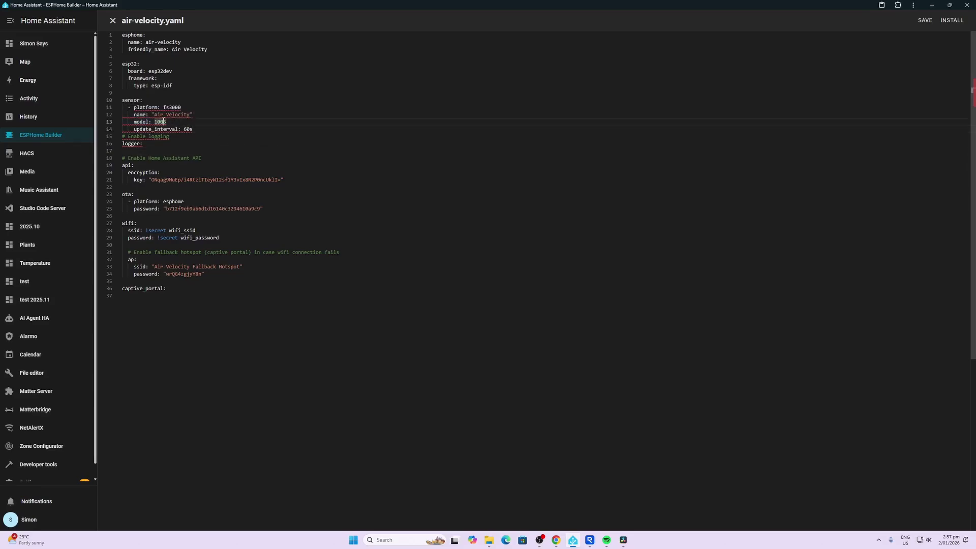
{"action": "type", "text": "1015"}
{"action": "left_click", "coordinate": [179, 115]}
{"action": "left_click", "coordinate": [162, 108]}
{"action": "mouse_move", "coordinate": [175, 132]}
- Paste an i2c block with sda GPIO21, scl GPIO22 and scan true above the sensor
{"action": "left_click", "coordinate": [124, 93]}
{"action": "key", "text": "Return"}
{"action": "key", "text": "Return"}
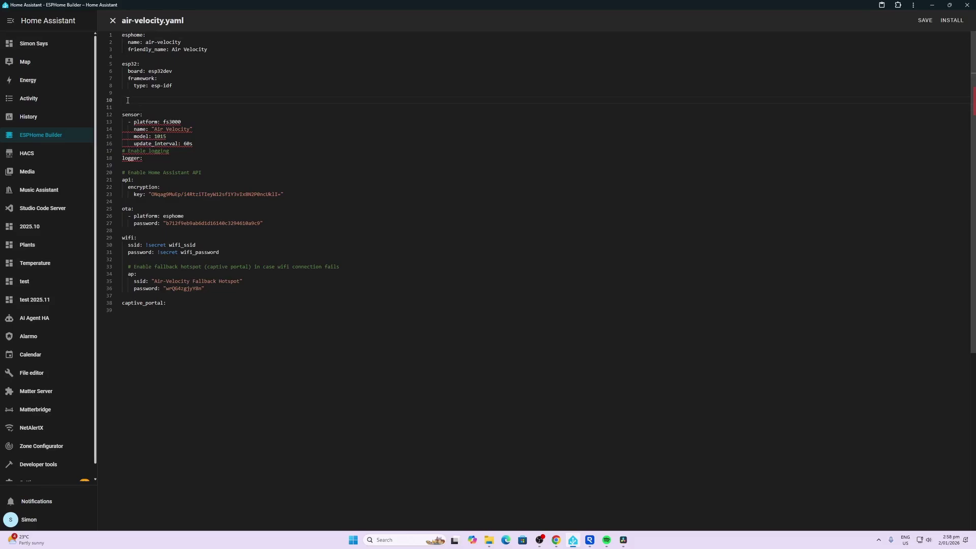
{"action": "right_click", "coordinate": [135, 101]}
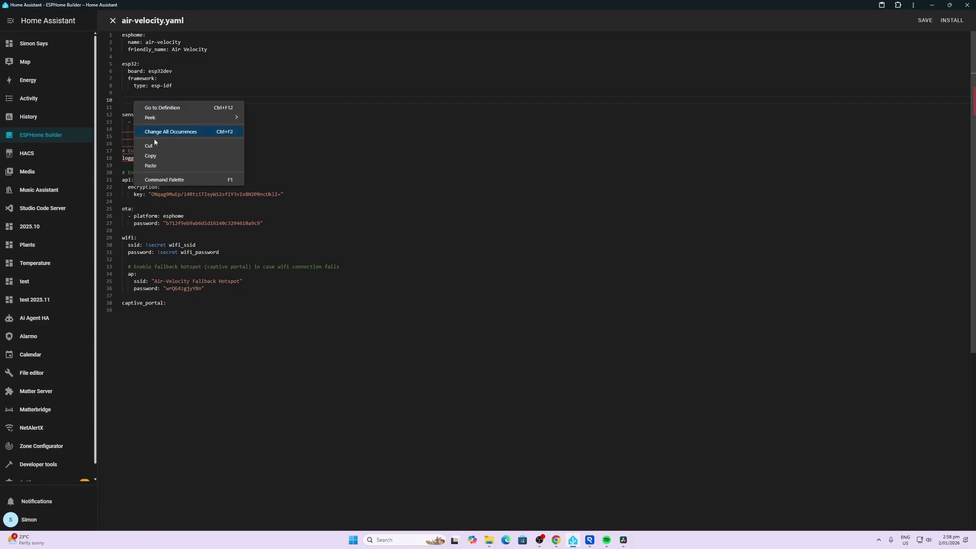
{"action": "left_click", "coordinate": [152, 163]}
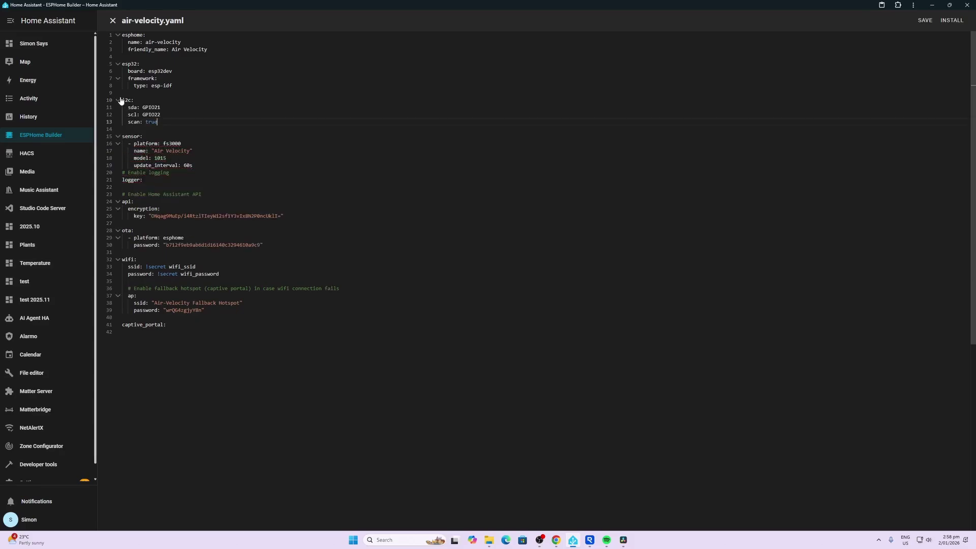
{"action": "mouse_move", "coordinate": [127, 100]}
{"action": "mouse_move", "coordinate": [153, 108]}
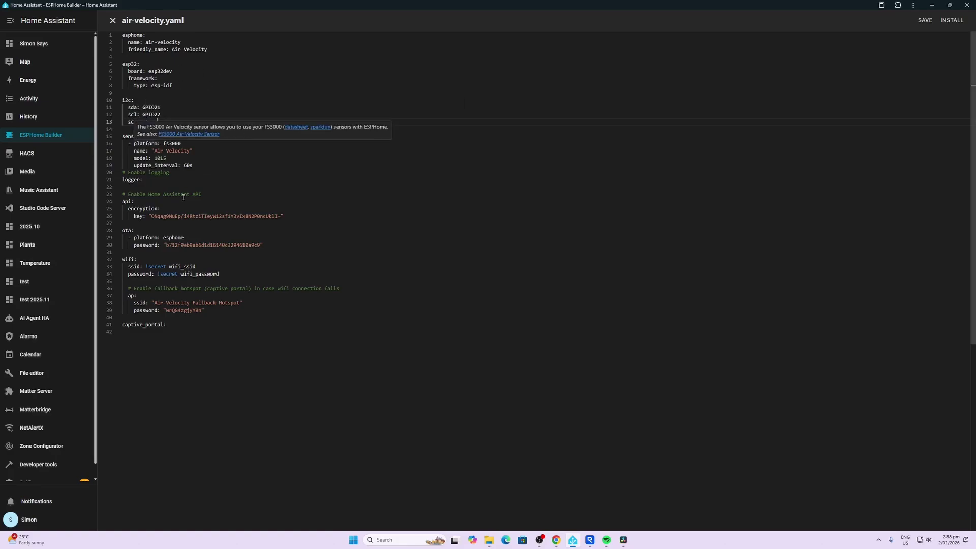
- Save air-velocity.yaml with the new i2c bus and fs3000 sensor
{"action": "left_click", "coordinate": [926, 21]}
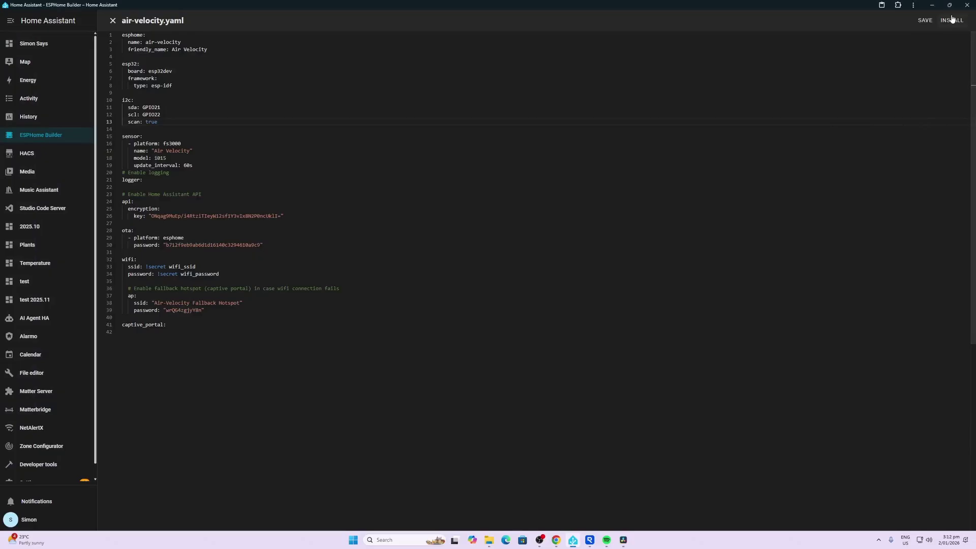
- Install air-velocity.yaml onto the board via the CP2102 USB to UART Bridge on COM5
{"action": "left_click", "coordinate": [953, 19]}
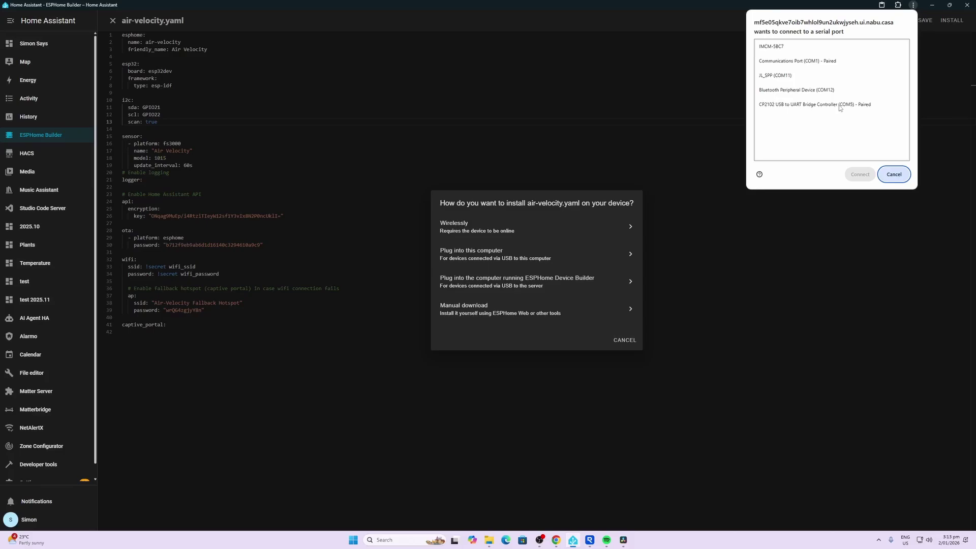
{"action": "left_click", "coordinate": [839, 107]}
{"action": "left_click", "coordinate": [861, 174]}
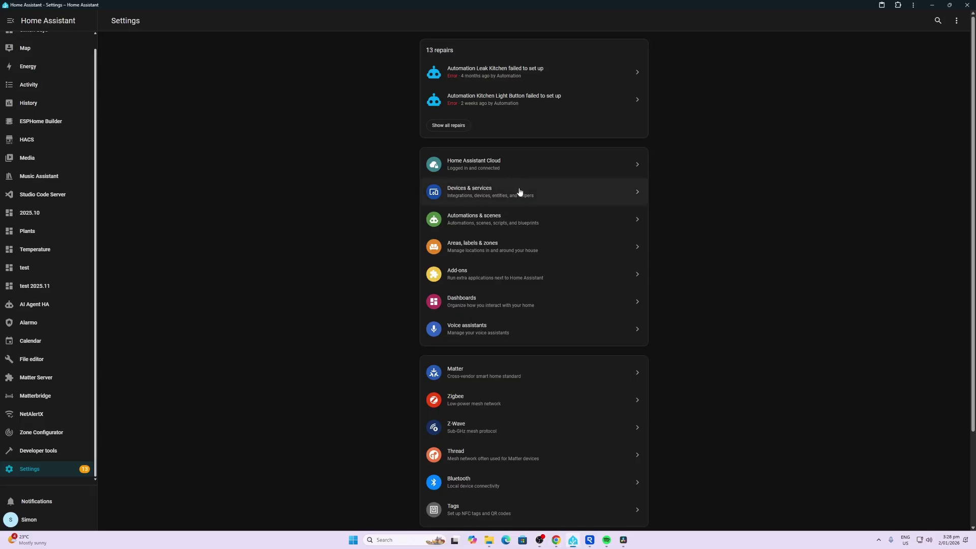
- In Devices & services, add the discovered Air Velocity device, finish setup, and view the area choices
{"action": "left_click", "coordinate": [520, 192]}
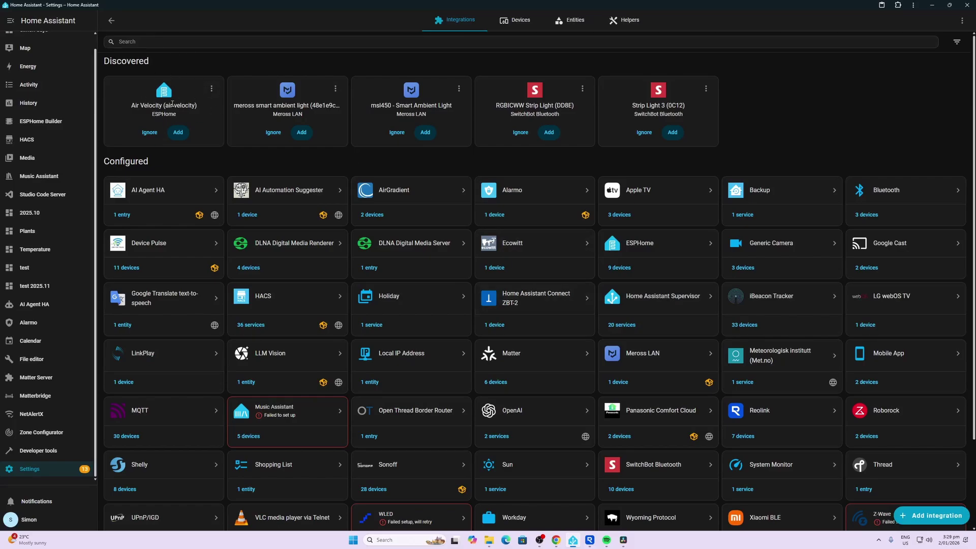
{"action": "left_click", "coordinate": [178, 132]}
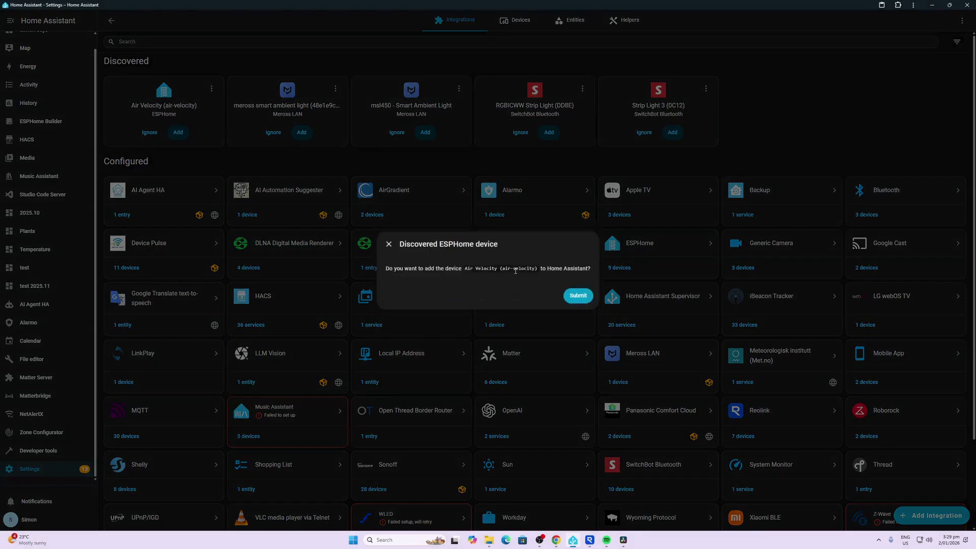
{"action": "left_click", "coordinate": [580, 296]}
{"action": "left_click", "coordinate": [544, 293]}
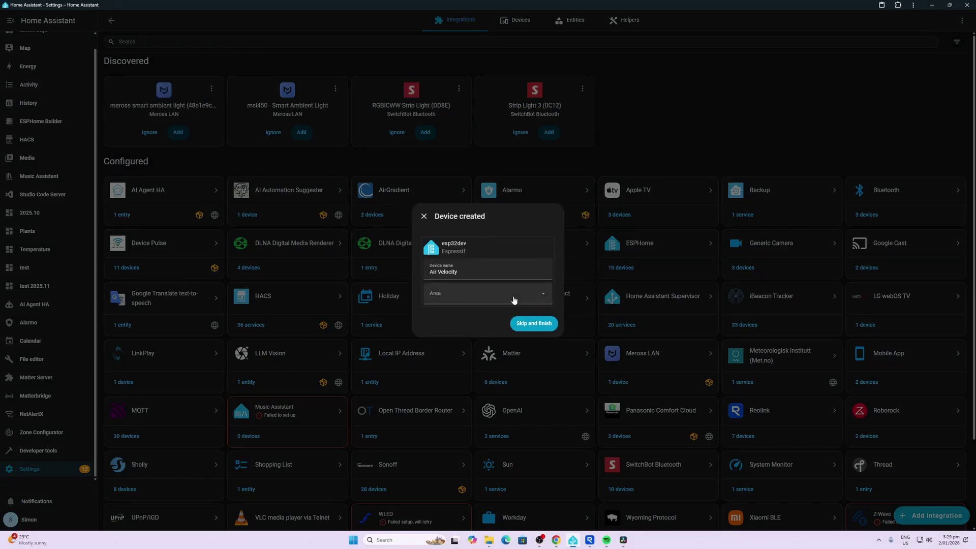
{"action": "left_click", "coordinate": [514, 298]}
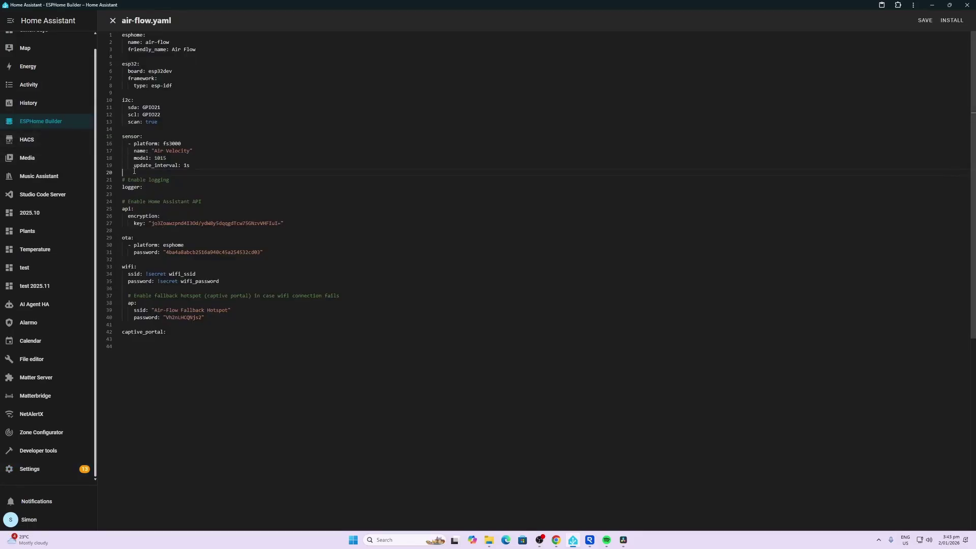
- Paste a sliding_window_moving_average filter block (window_size 10, send_every 1) onto empty line 20
{"action": "right_click", "coordinate": [131, 174]}
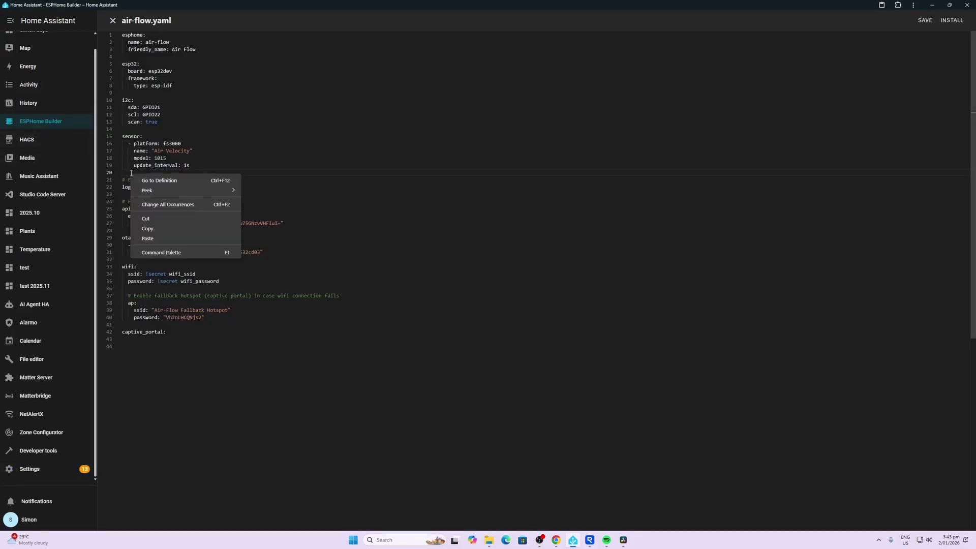
{"action": "left_click", "coordinate": [148, 239]}
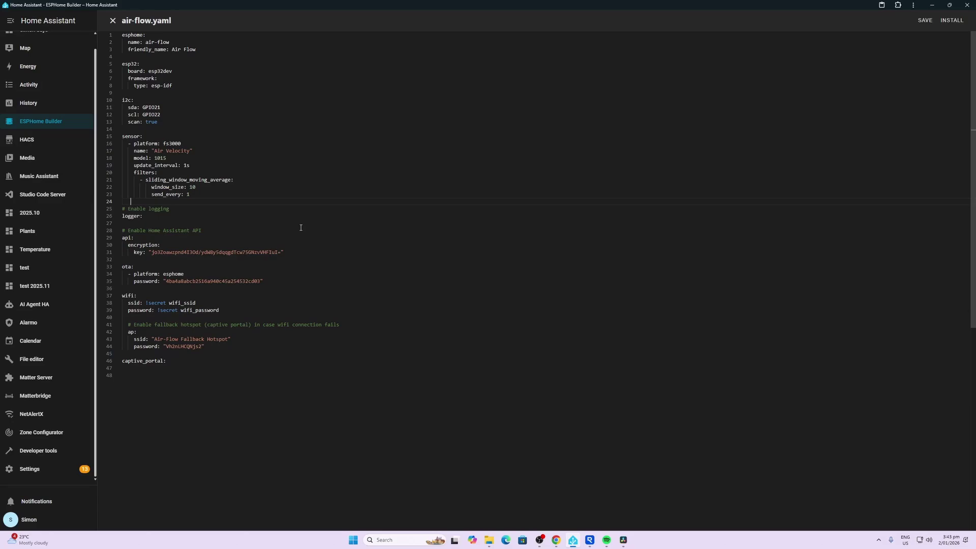
- Save air-flow.yaml and install the new firmware to the device wirelessly
{"action": "left_click", "coordinate": [926, 20]}
{"action": "left_click", "coordinate": [946, 20]}
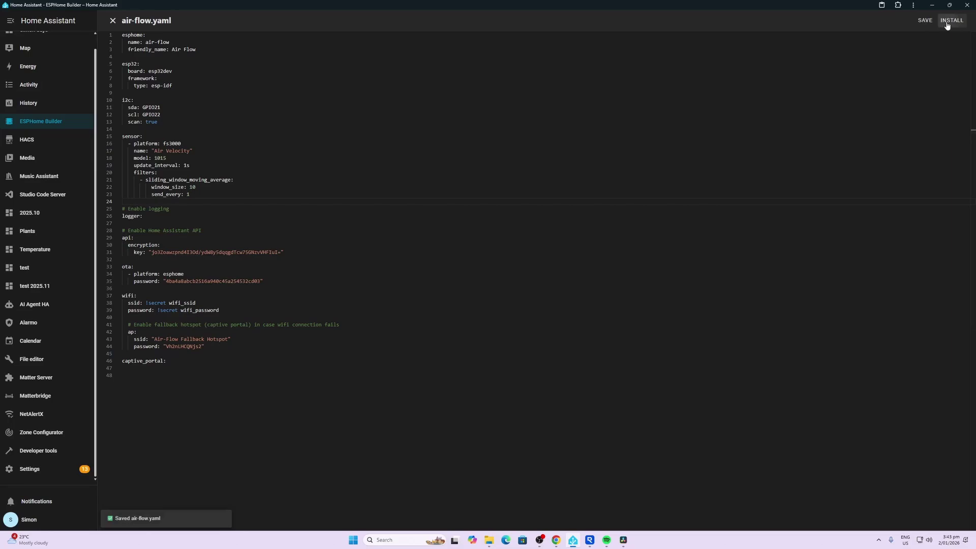
{"action": "left_click", "coordinate": [484, 224]}
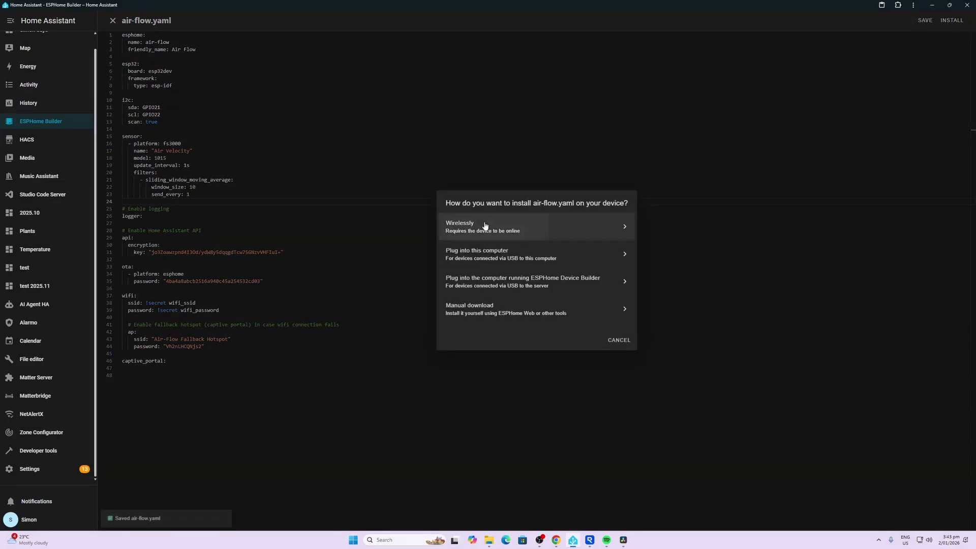